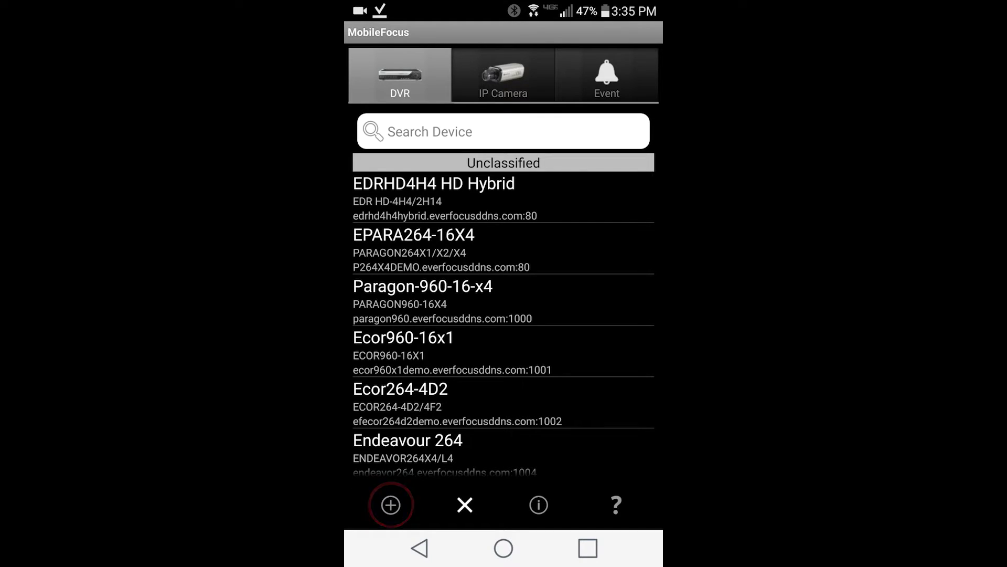
Step: Show the two add-device options from the + button on the DVR list
left_click(391, 505)
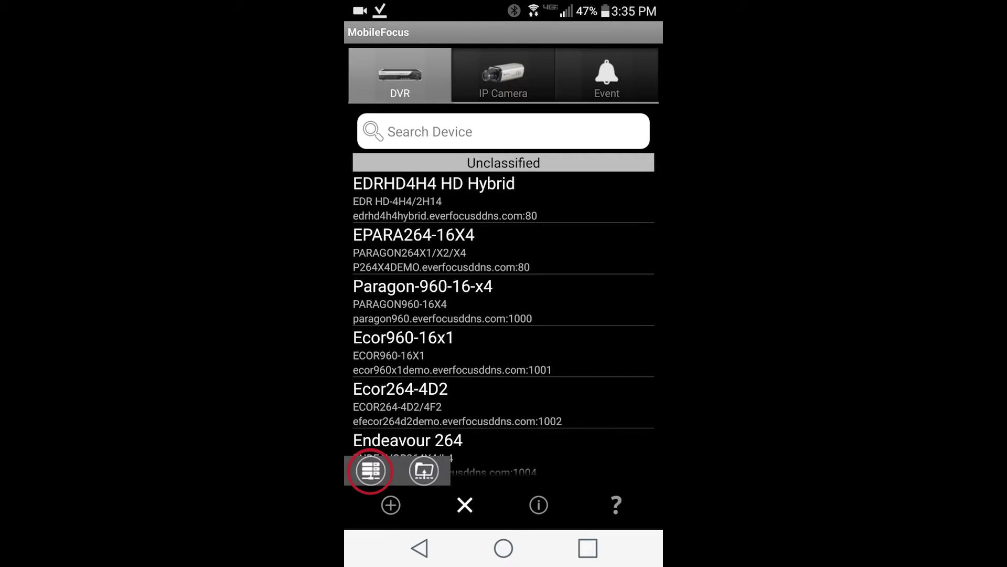
Step: Start a manual DVR entry with name ecorfhd, user user1 and a password
left_click(370, 470)
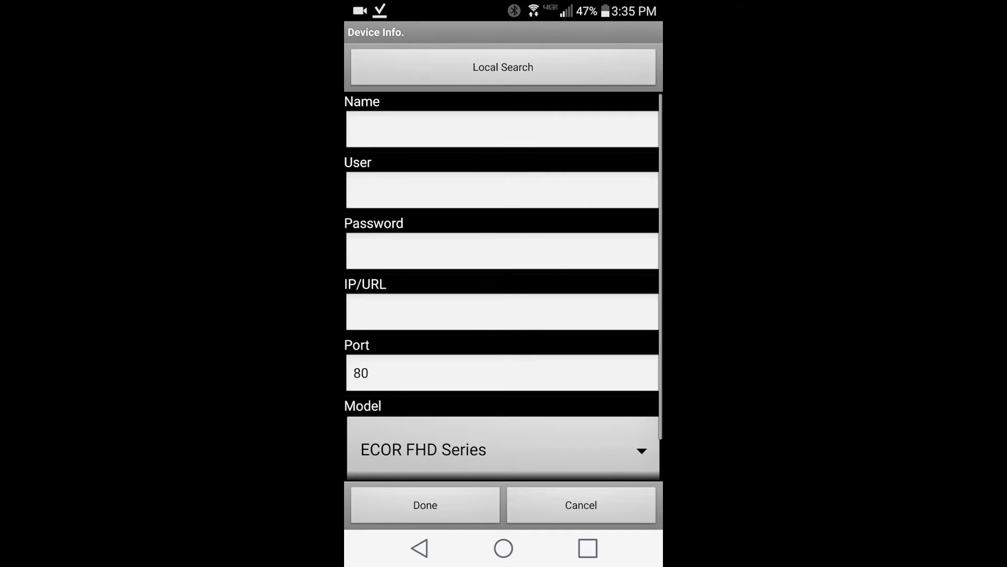
left_click(502, 129)
left_click(425, 362)
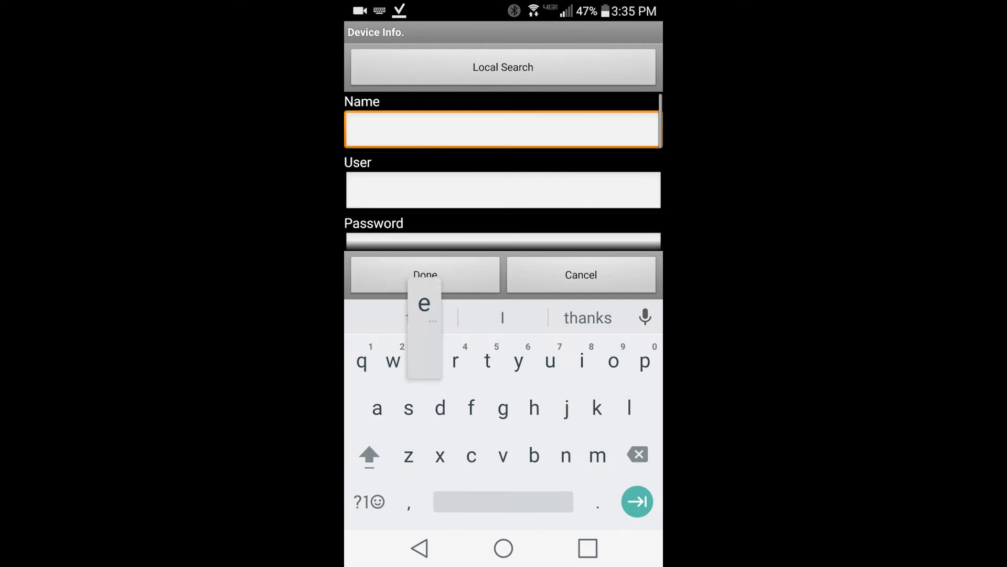
type("cor")
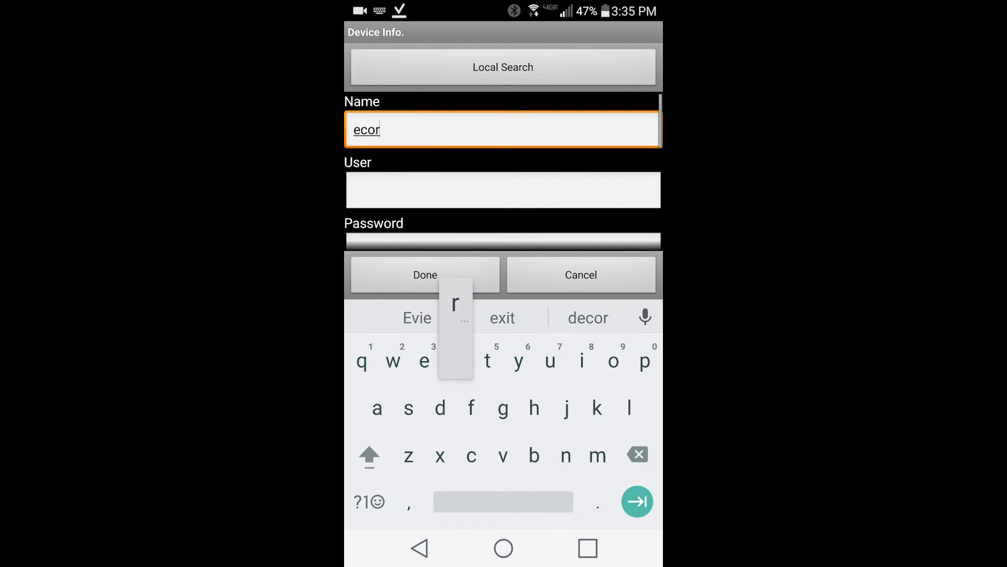
type("fhd")
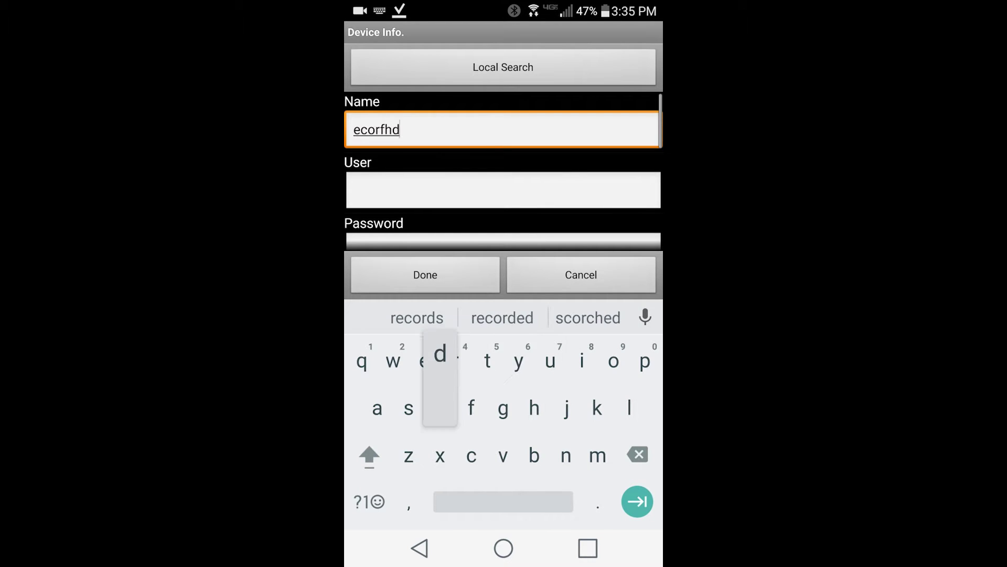
key("Tab")
type("u")
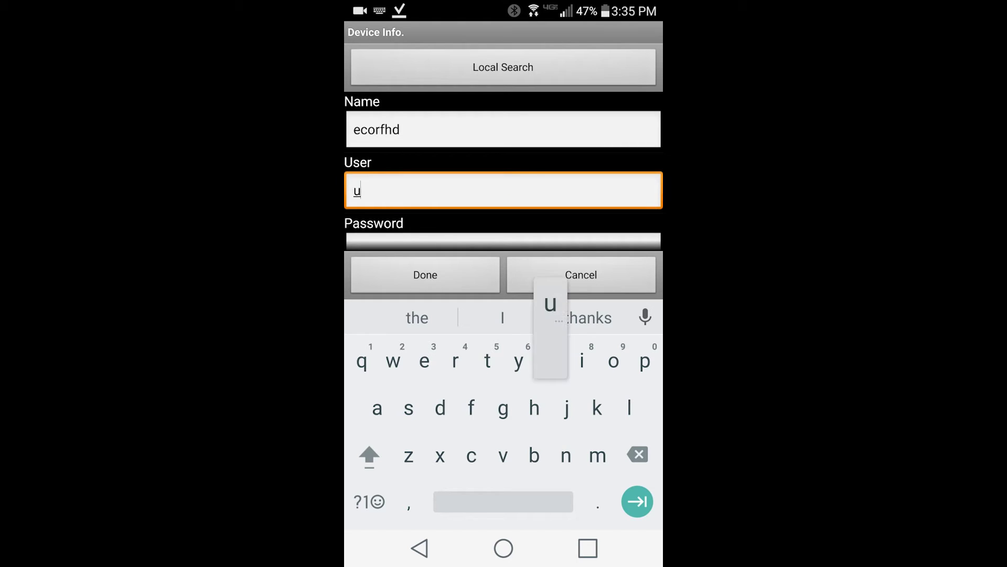
type("ser")
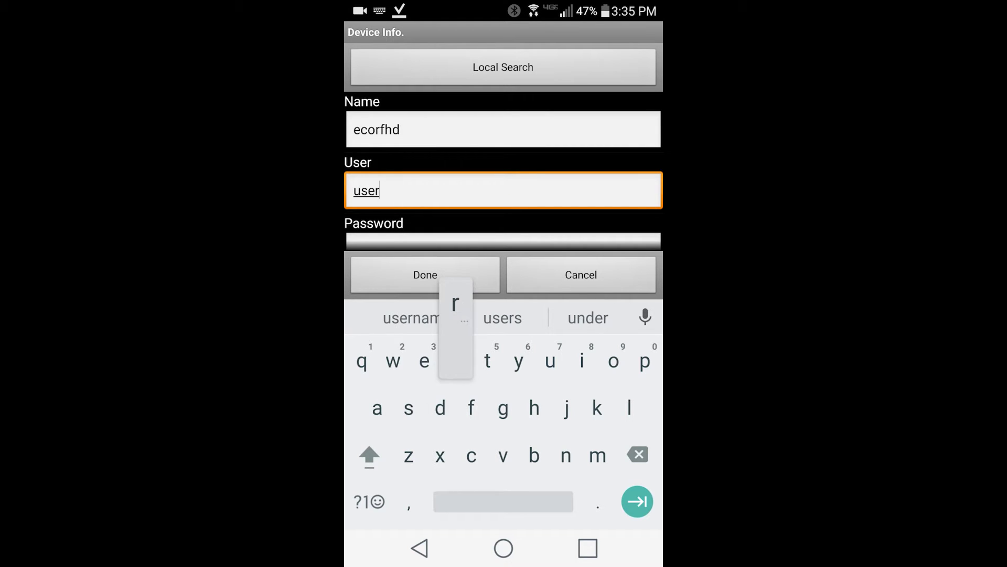
left_click(369, 501)
type("1")
key("Tab")
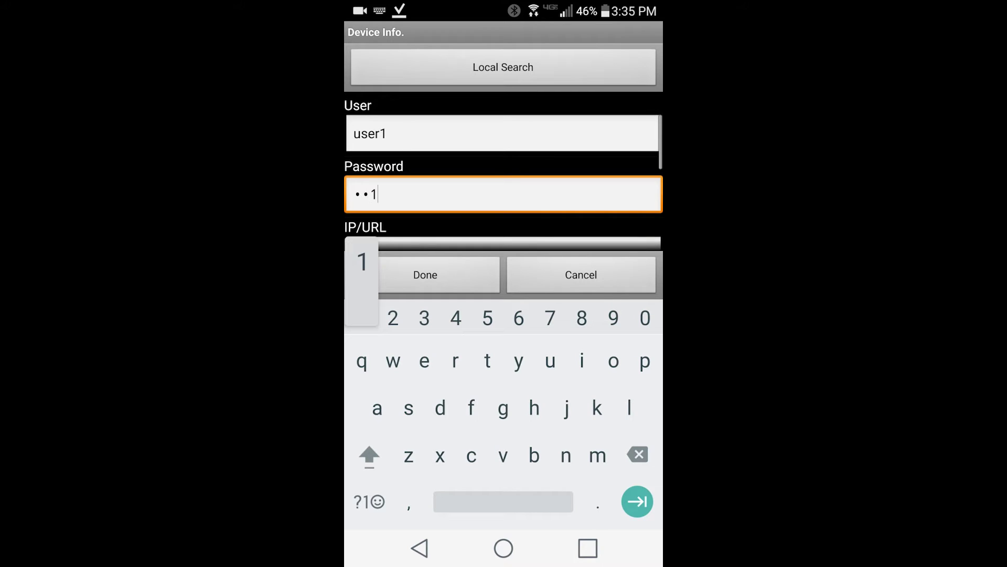
type("11")
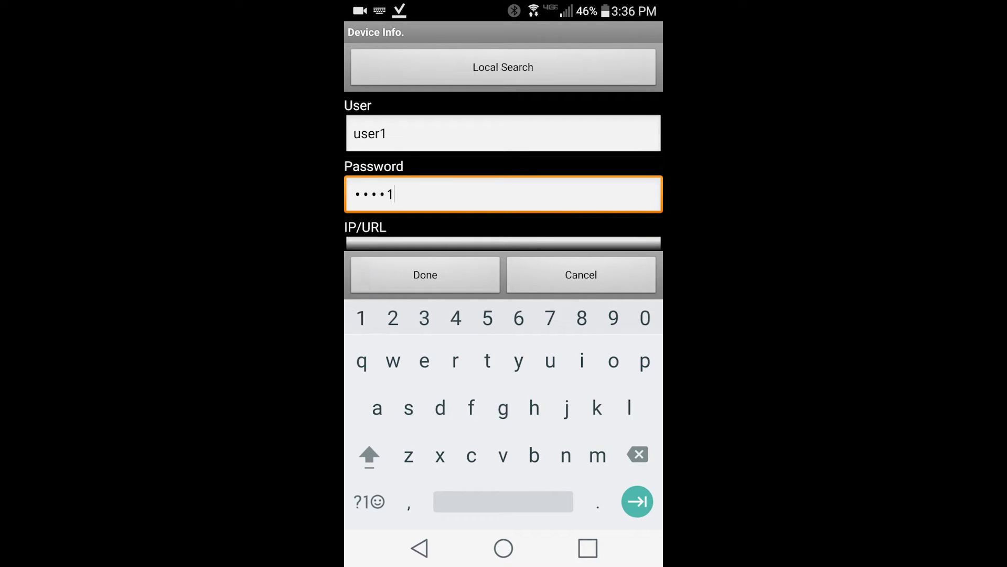
type("11")
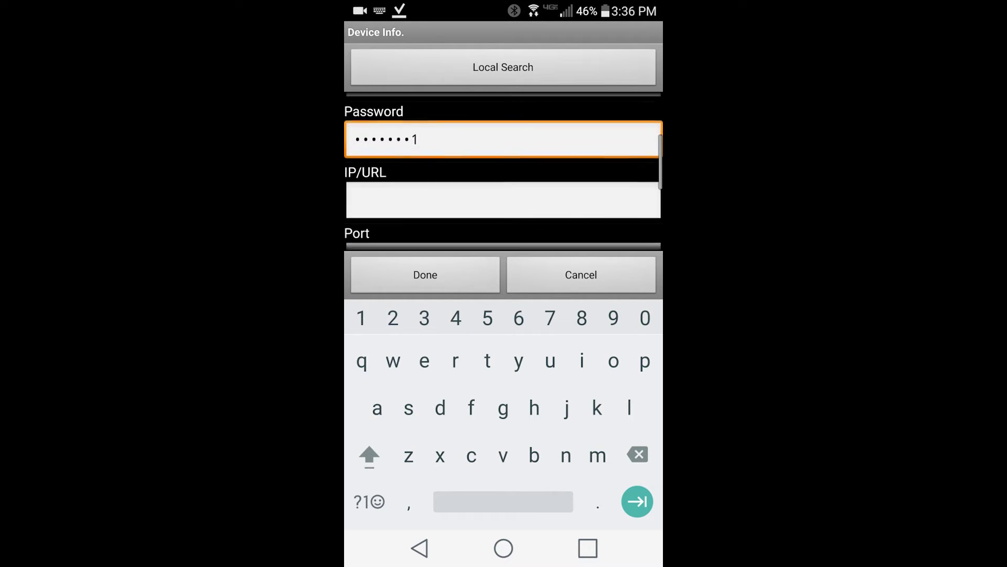
key("Tab")
type("eco")
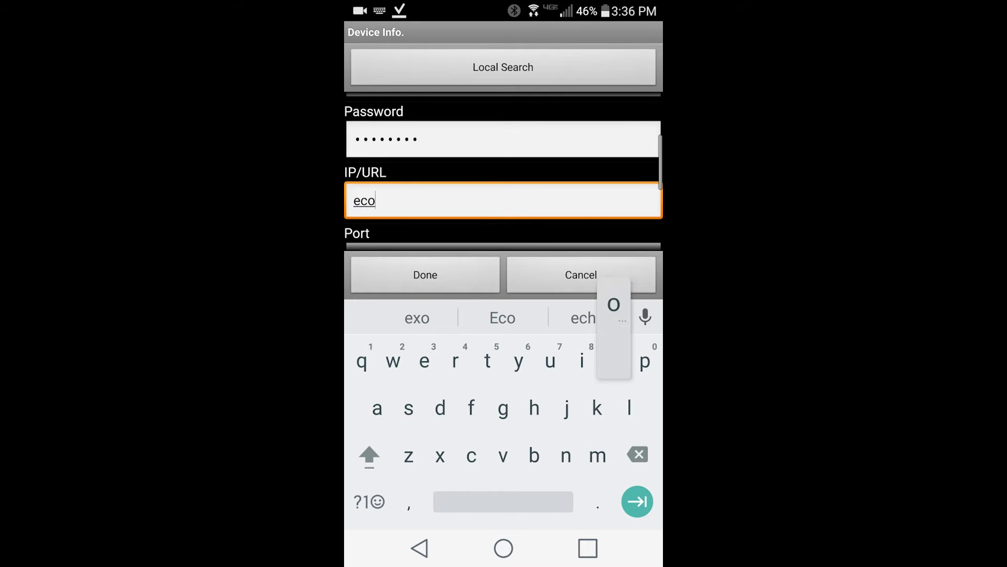
type("rfh")
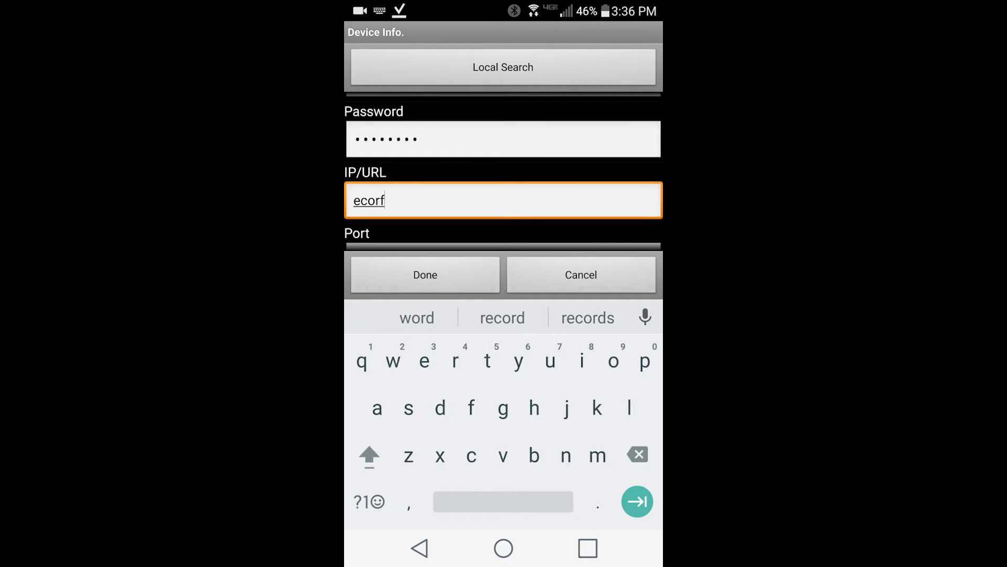
type("d.everfocu")
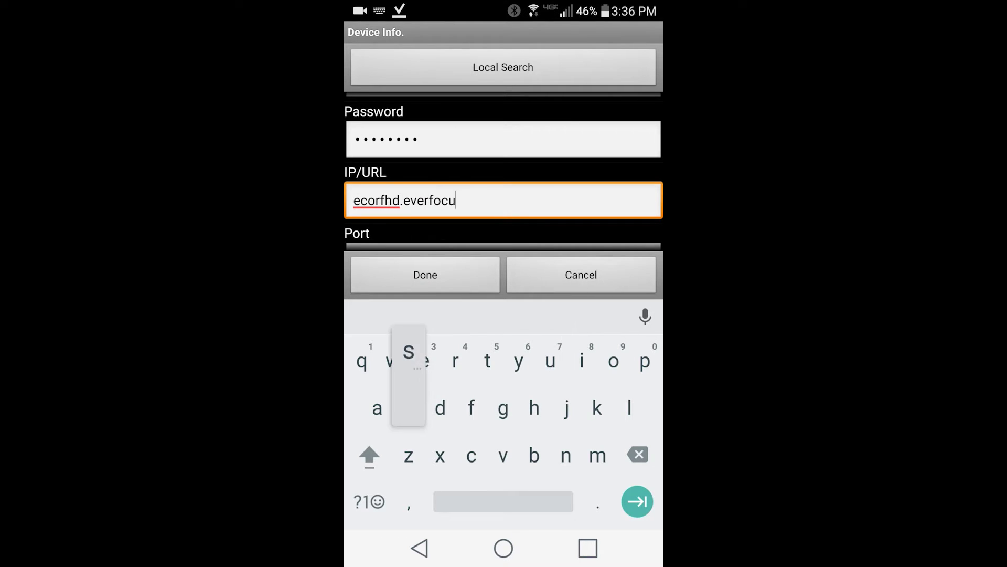
type("sddns")
type(".com")
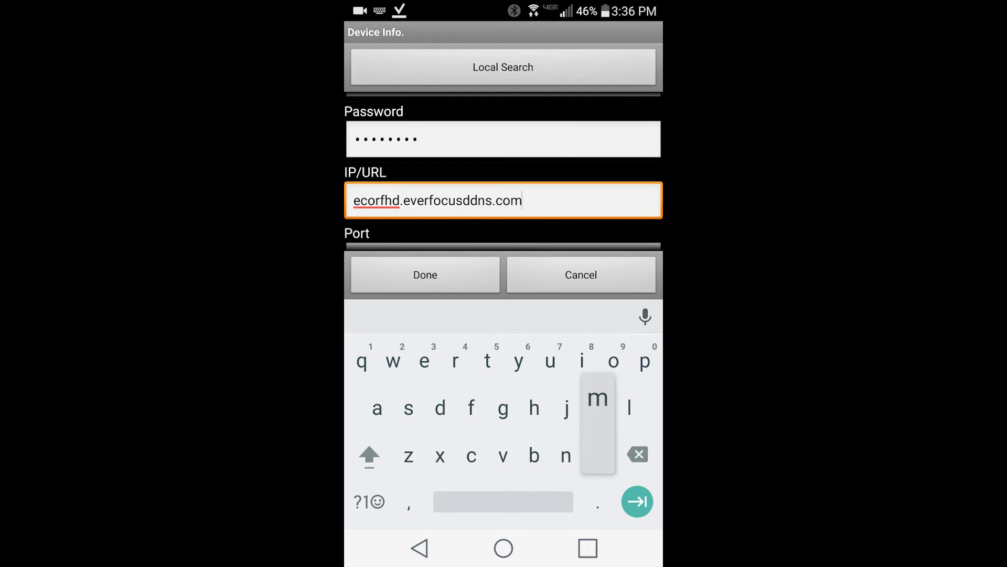
Step: Enter address ecorfhd.everfocusddns.com and clear the default port 80 to replace it with 130
key("Tab")
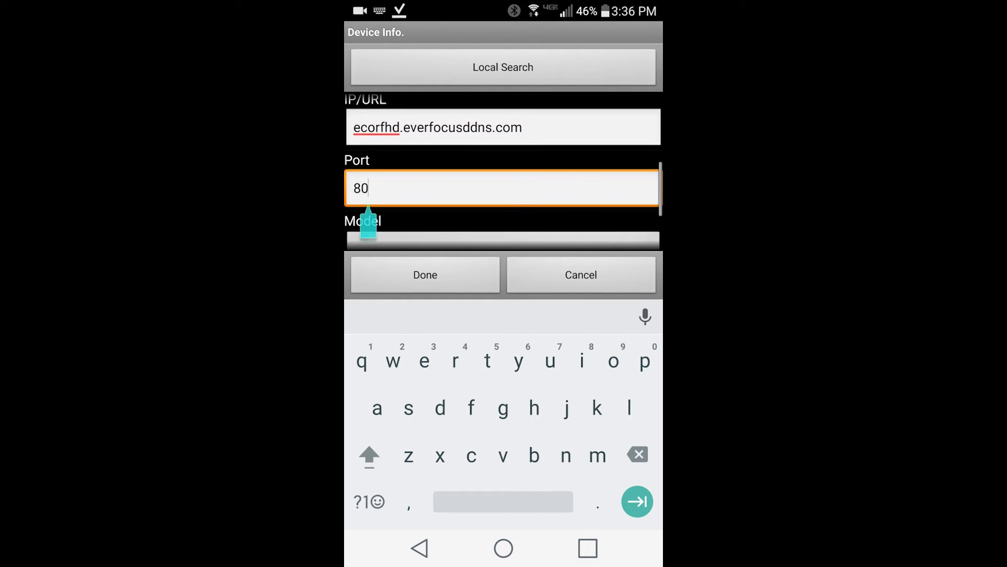
key("BackSpace")
type("13")
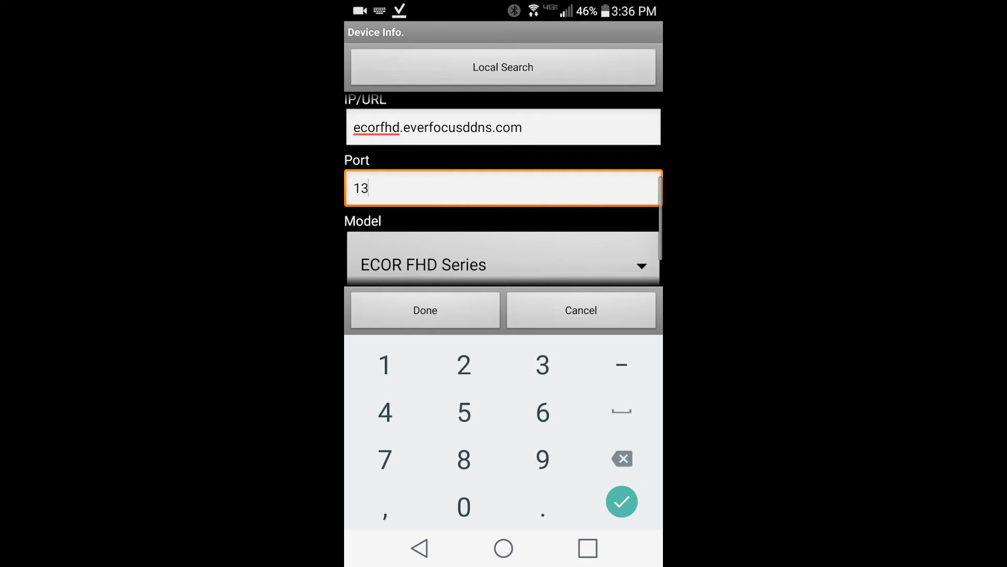
scroll(504, 188, "down", 2)
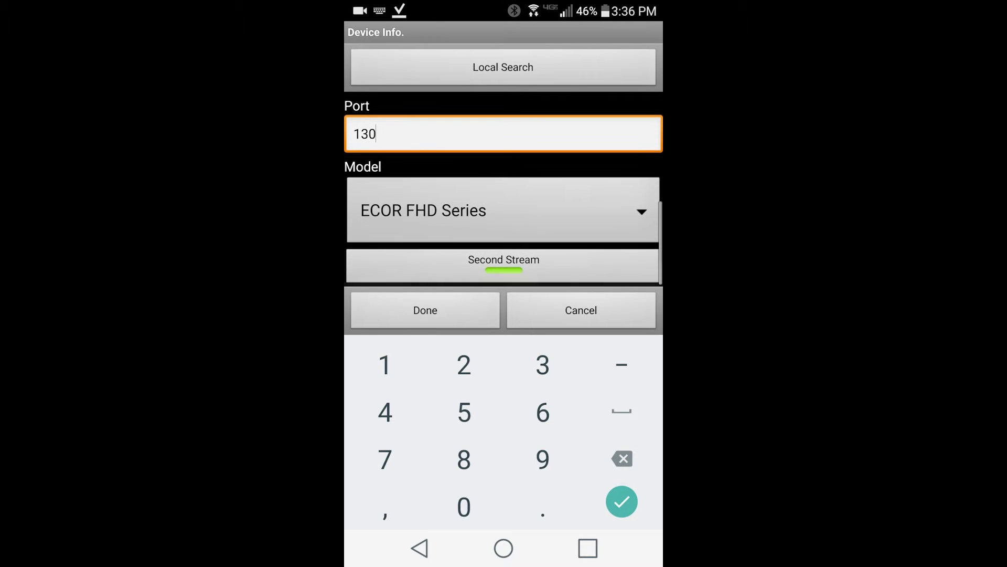
Step: Choose ECOR FHD Series as the device model and save the new DVR entry
left_click(504, 210)
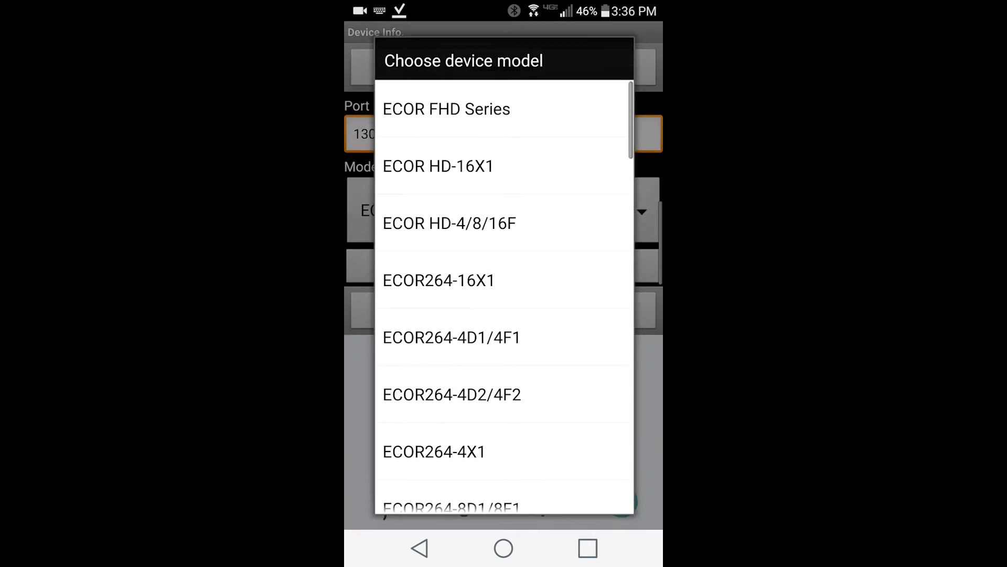
scroll(504, 299, "down", 1)
scroll(503, 299, "down", 1)
scroll(504, 299, "down", 1)
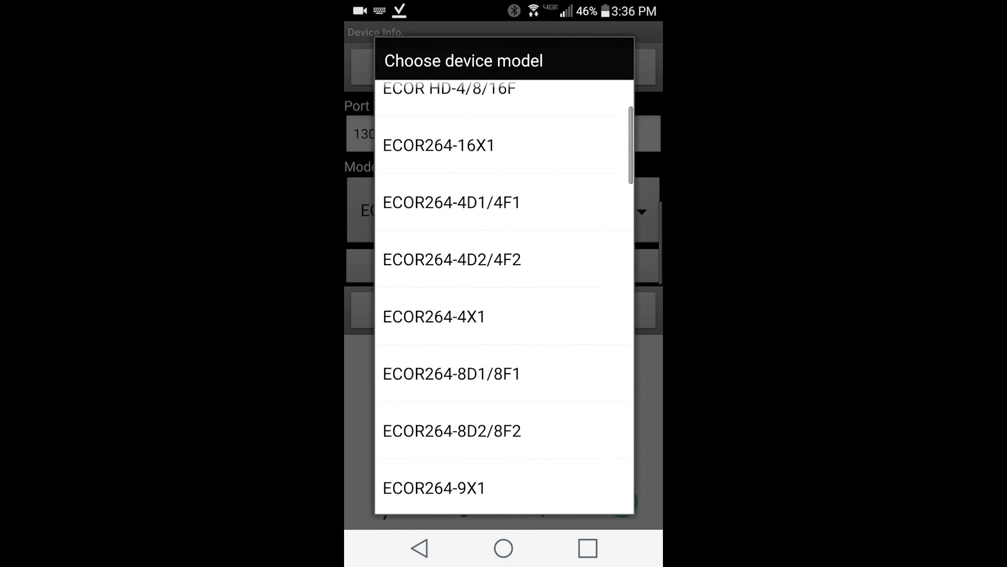
scroll(504, 300, "down", 1)
scroll(504, 299, "up", 1)
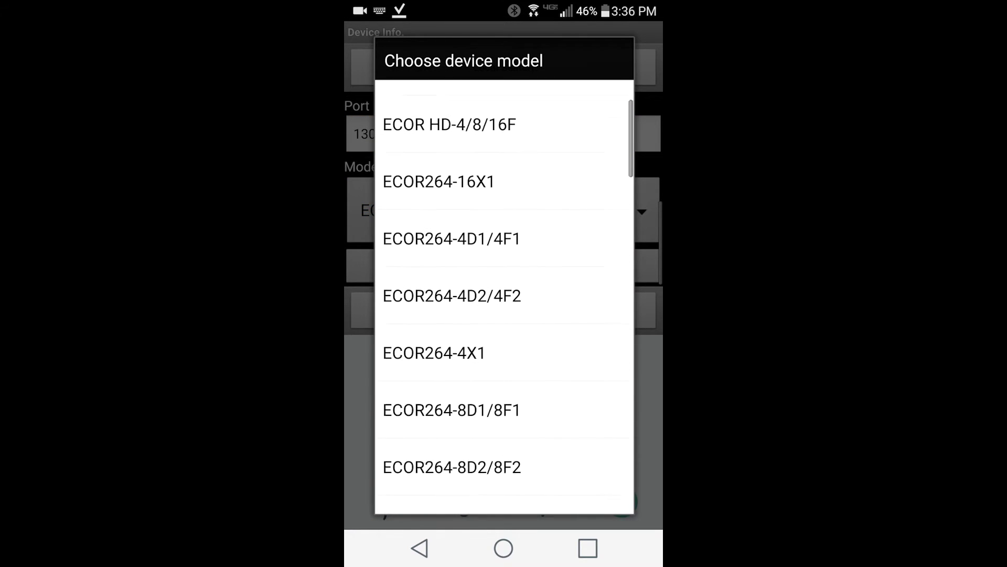
scroll(504, 299, "up", 1)
scroll(505, 299, "up", 1)
scroll(503, 300, "up", 1)
left_click(503, 100)
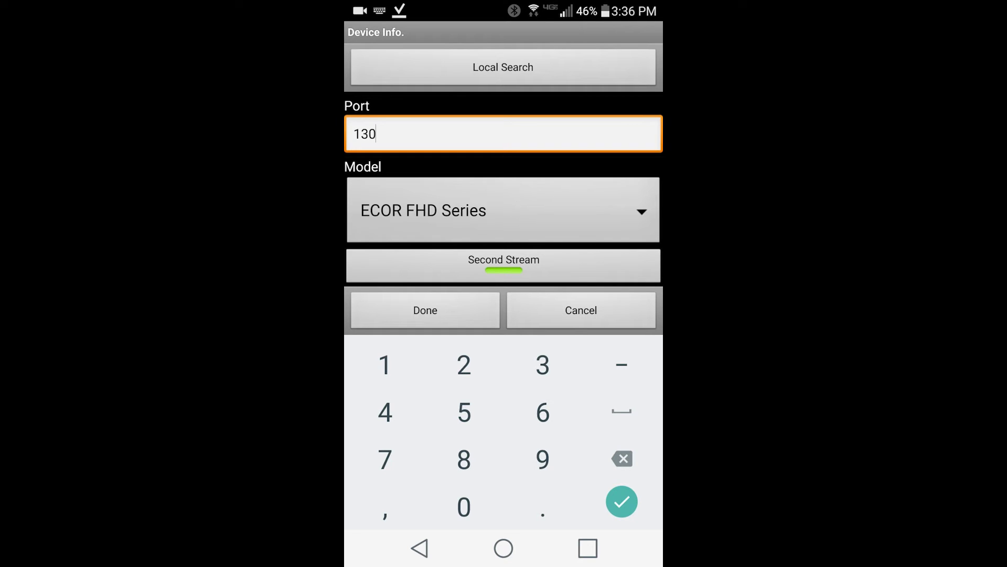
left_click(426, 309)
scroll(504, 324, "down", 1)
scroll(504, 325, "down", 1)
scroll(505, 324, "down", 1)
scroll(504, 324, "down", 1)
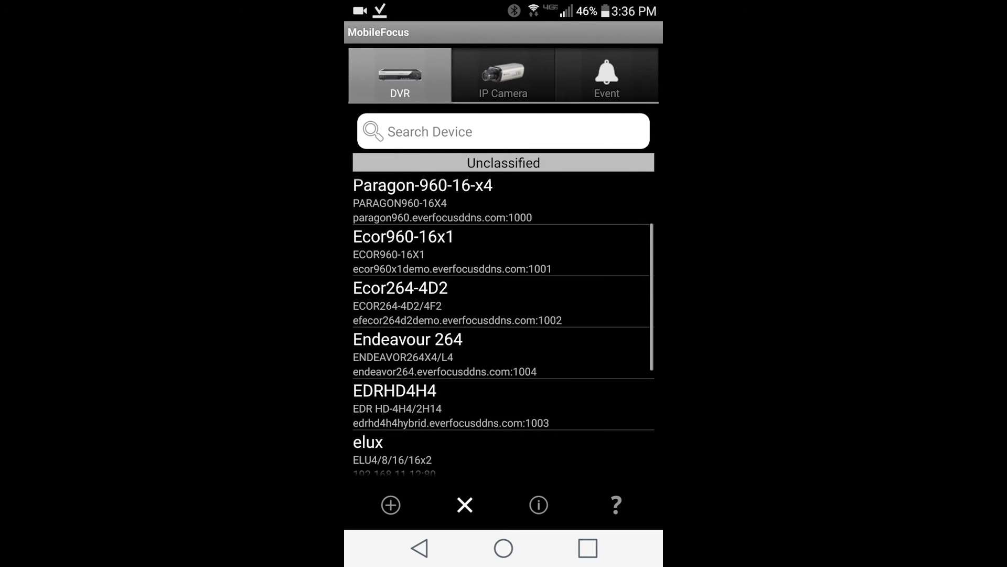
scroll(505, 324, "down", 1)
scroll(504, 324, "down", 1)
scroll(504, 324, "down", 1)
scroll(504, 324, "down", 1)
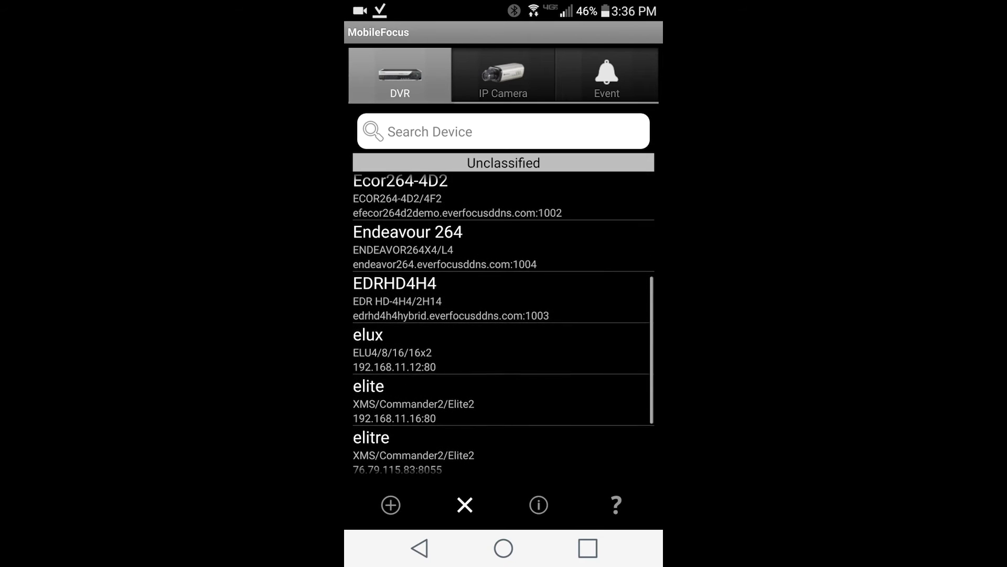
scroll(503, 325, "down", 1)
scroll(503, 325, "down", 1)
scroll(503, 325, "down", 1)
scroll(504, 324, "down", 1)
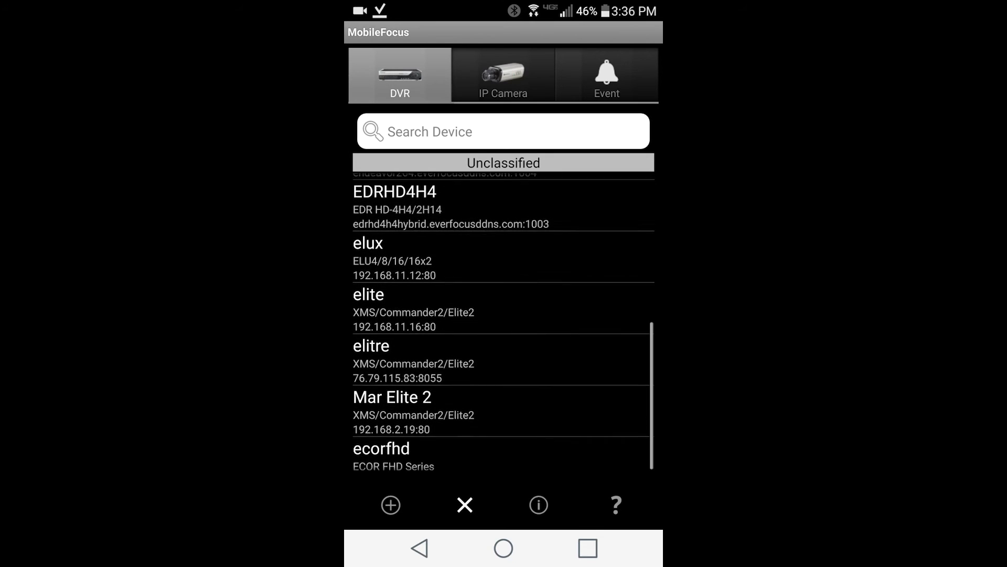
scroll(503, 324, "down", 1)
scroll(504, 325, "down", 1)
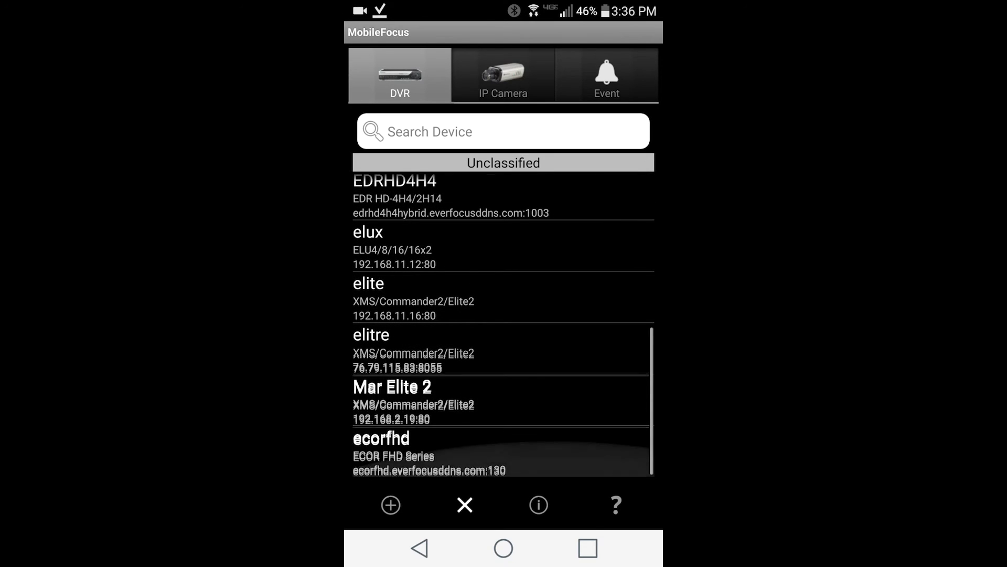
Step: Open the live camera view of the ecorfhd DVR from the device list
left_click(428, 452)
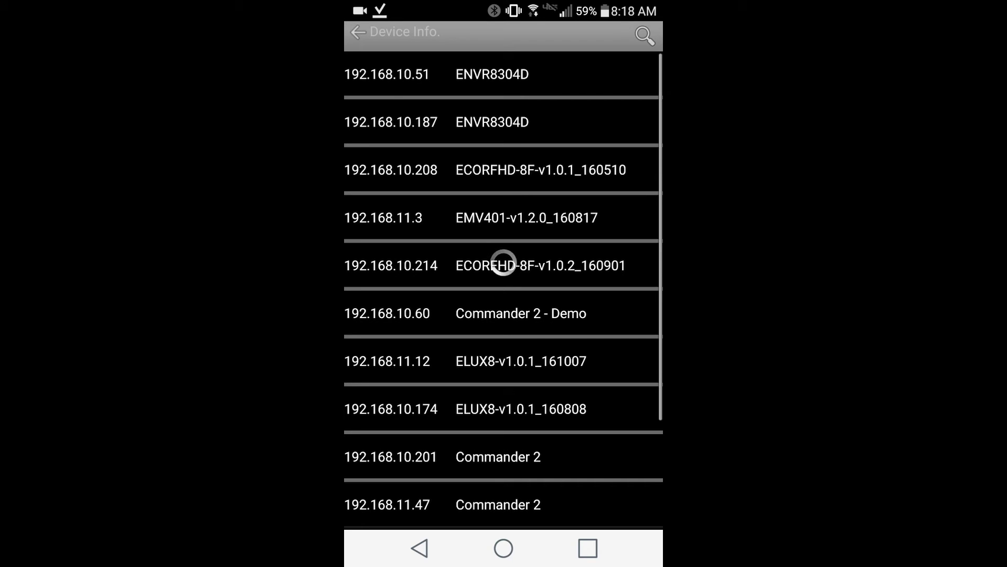
Step: Pick the ECORFHD-8F recorder at 192.168.10.208 from local search and begin entering user admin
left_click(503, 170)
left_click(504, 190)
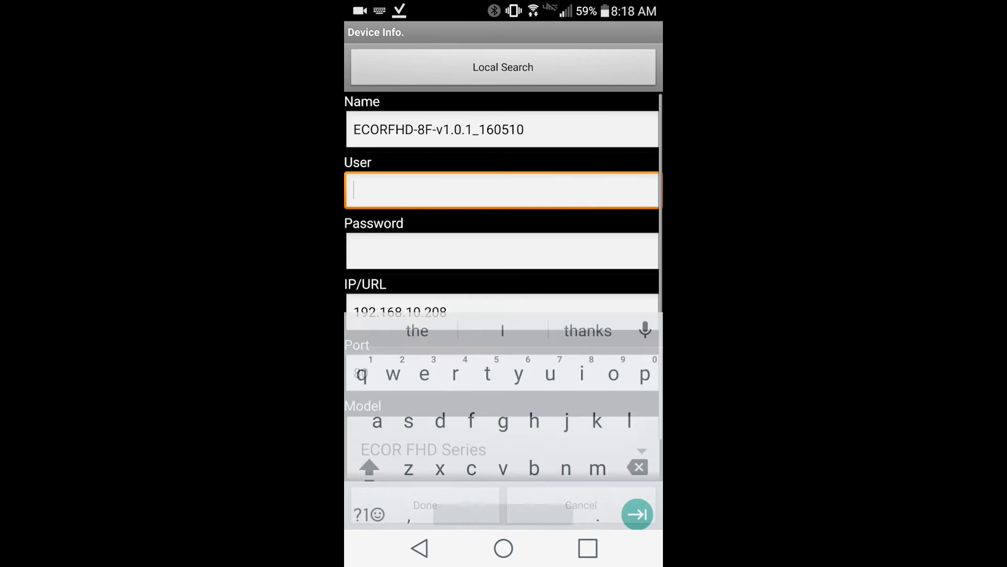
type("ad")
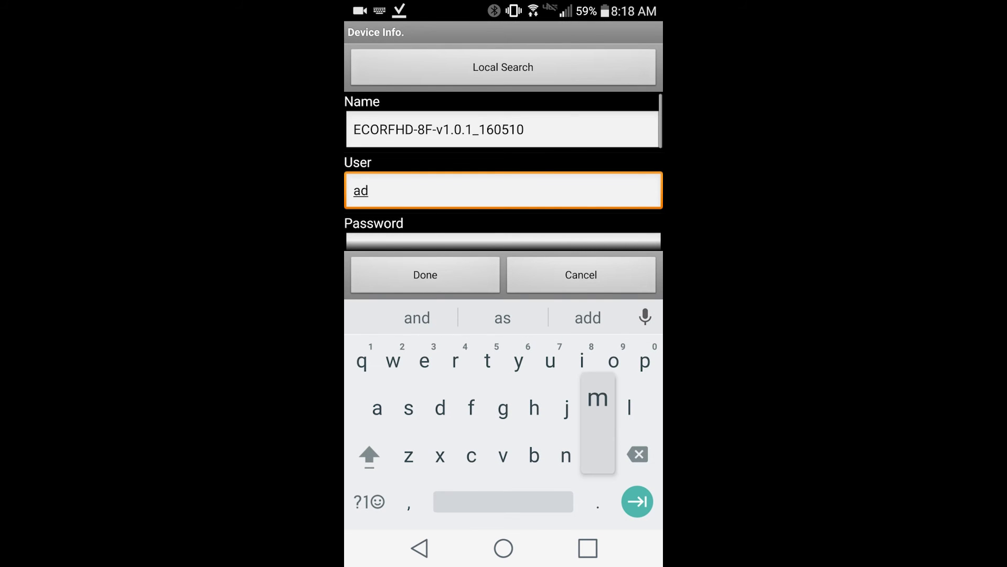
type("min")
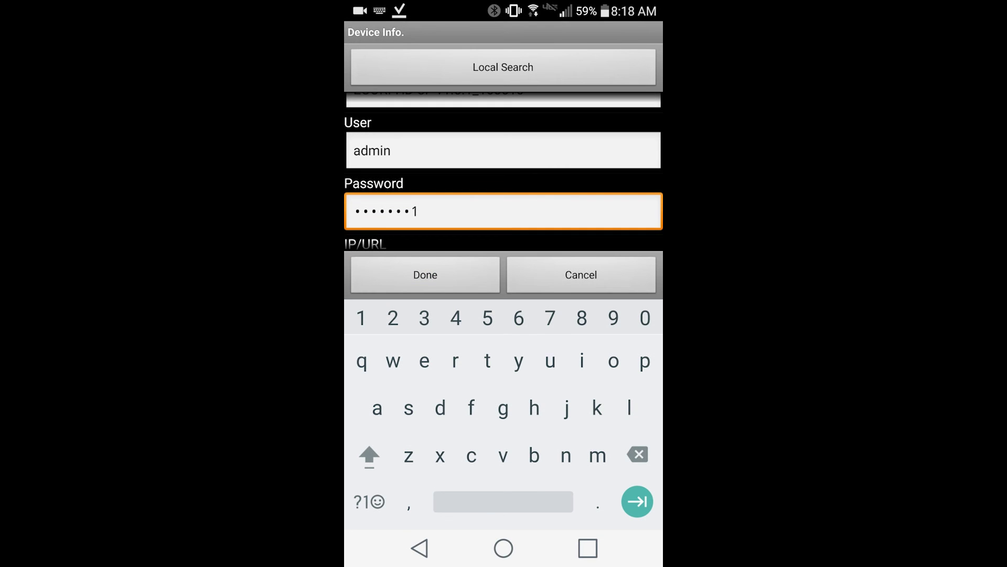
scroll(503, 323, "down", 3)
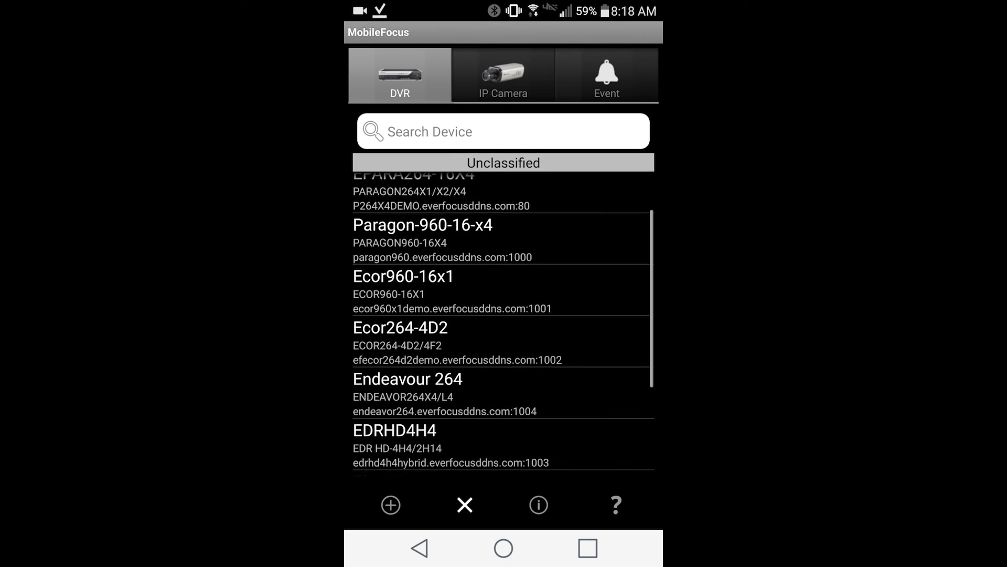
scroll(504, 323, "down", 2)
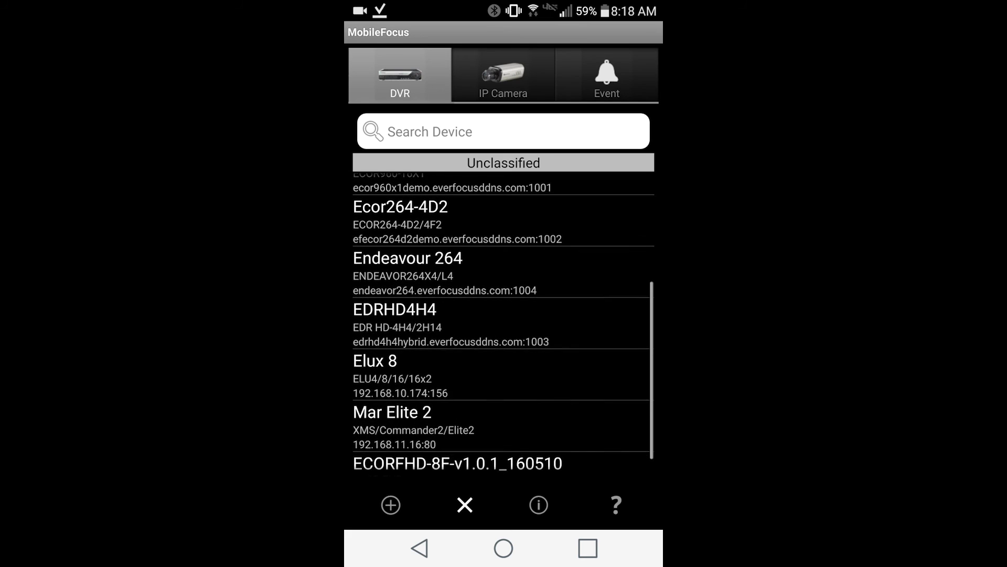
scroll(503, 323, "down", 1)
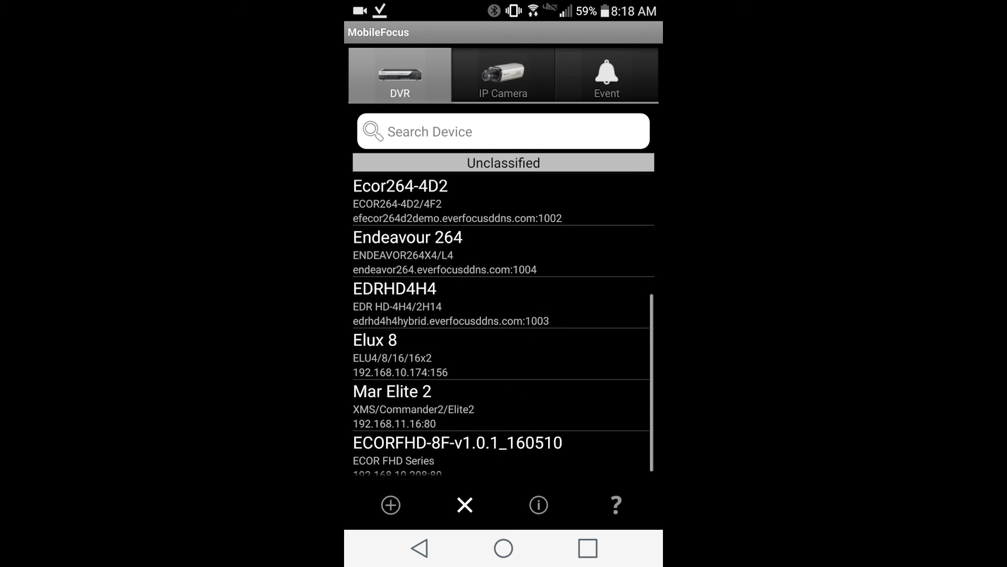
Step: Trim the ECORFHD-8F-v1.0.1_160510 device's name to ECORFHD and save the edit
left_click(473, 451)
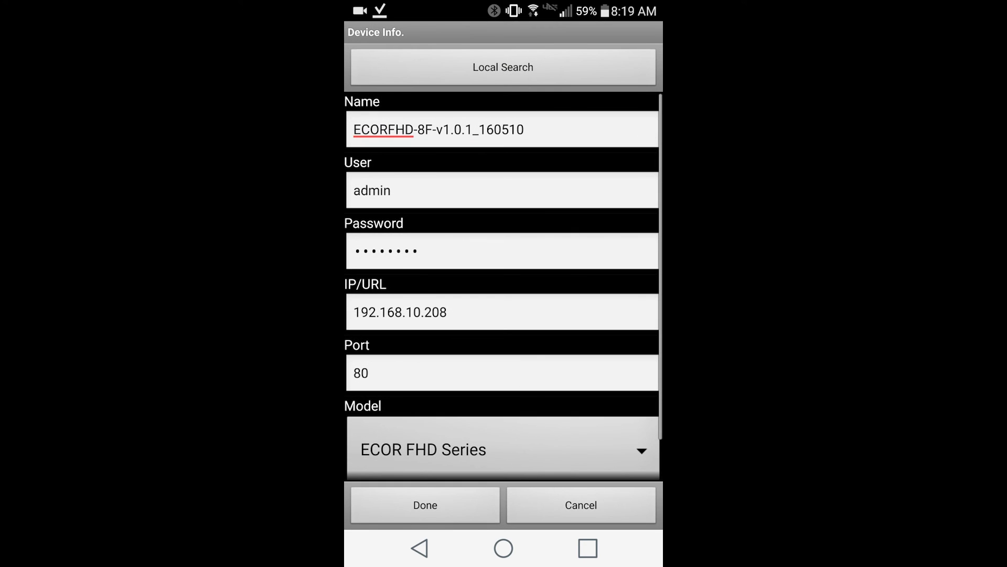
left_click(520, 129)
key("BackSpace")
key("BackSpace")
key("BackSpace")
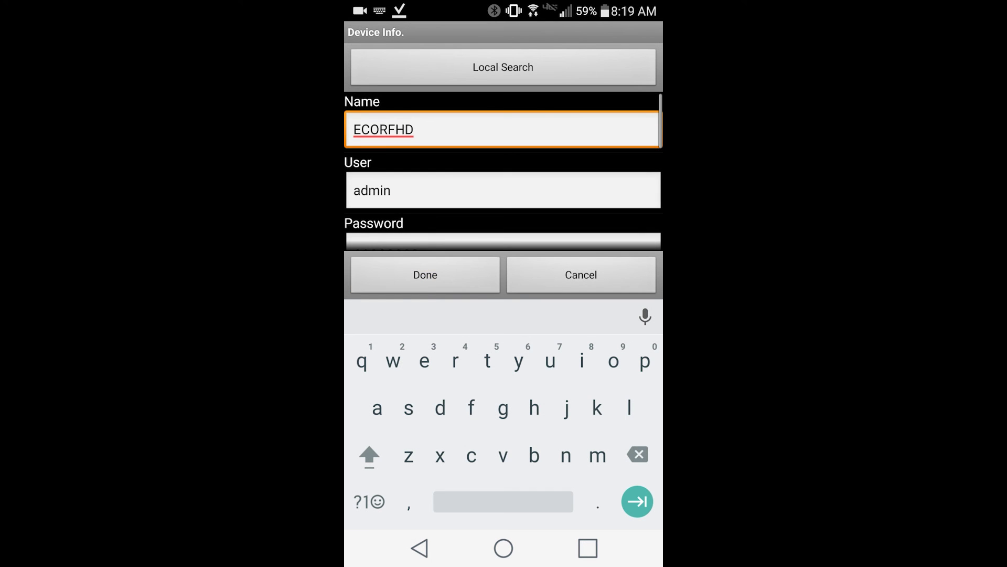
left_click(425, 274)
scroll(503, 315, "down", 1)
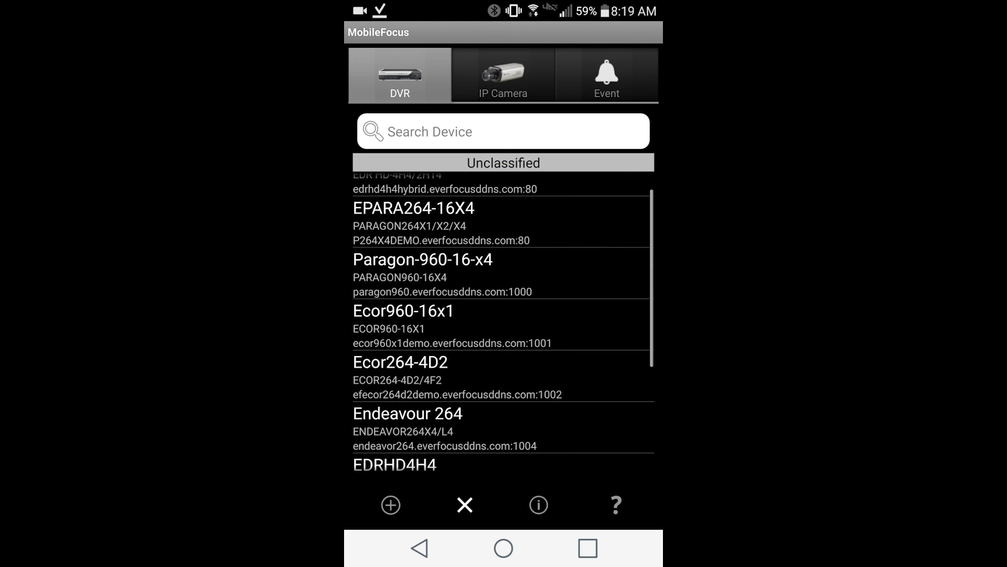
scroll(504, 324, "down", 3)
scroll(503, 325, "down", 1)
scroll(503, 324, "down", 1)
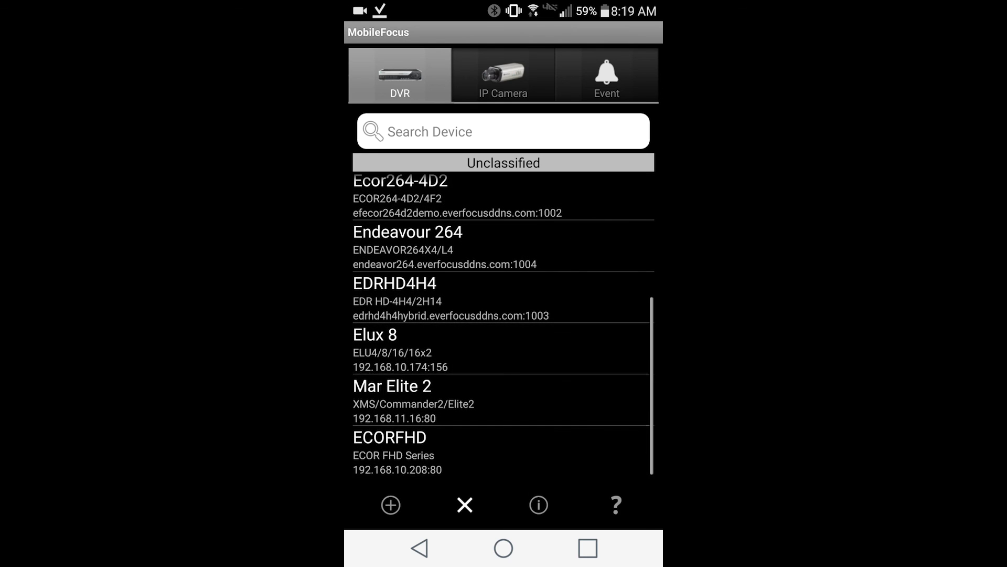